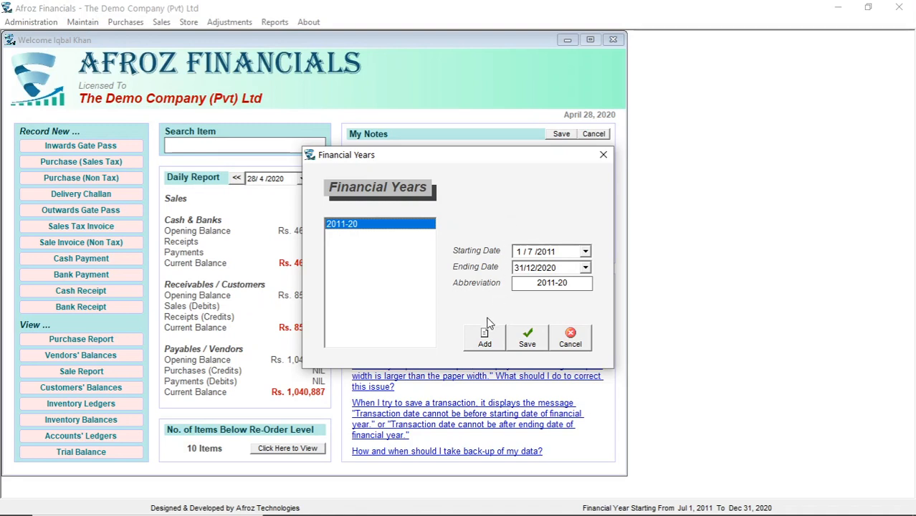
Step: Start a new financial year entry and set its starting date to 1/5/2020
{"action": "left_click", "coordinate": [485, 341]}
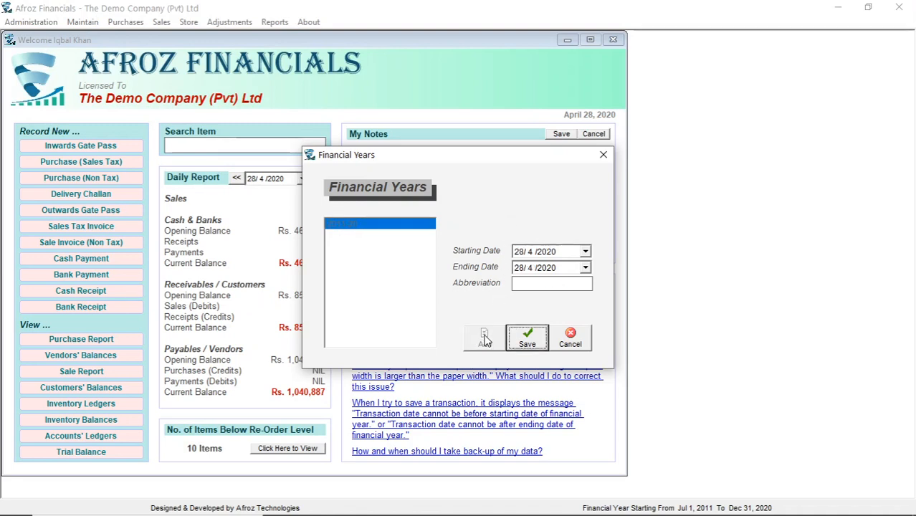
{"action": "left_click", "coordinate": [547, 251]}
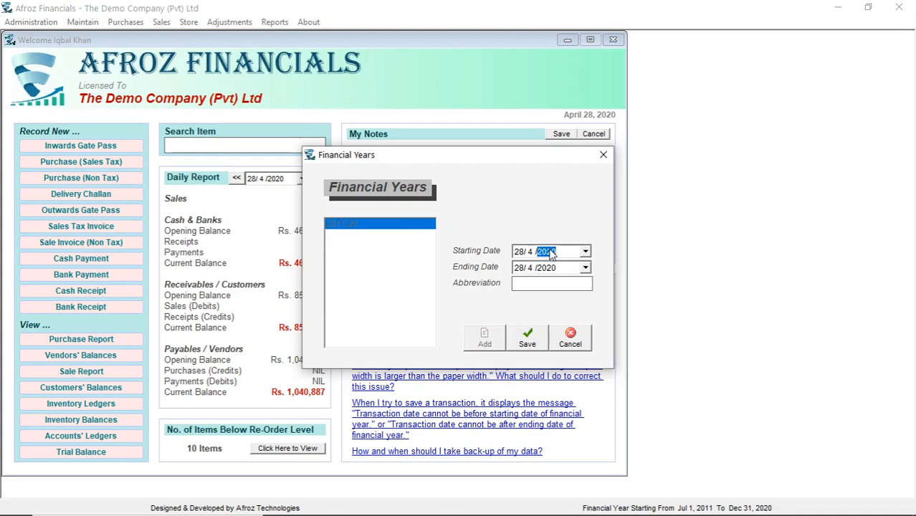
{"action": "key", "text": "Left"}
{"action": "key", "text": "Up"}
{"action": "key", "text": "Left"}
{"action": "type", "text": "01"}
{"action": "key", "text": "Right"}
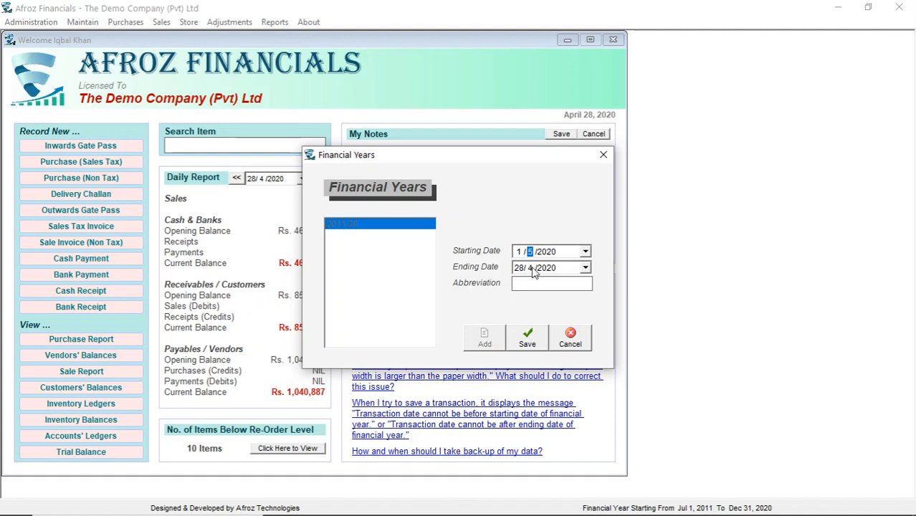
Step: Set the new year's ending date to 30/6/2021 and its abbreviation to 2020-21, save it and close the Financial Years dialog
{"action": "left_click", "coordinate": [534, 264]}
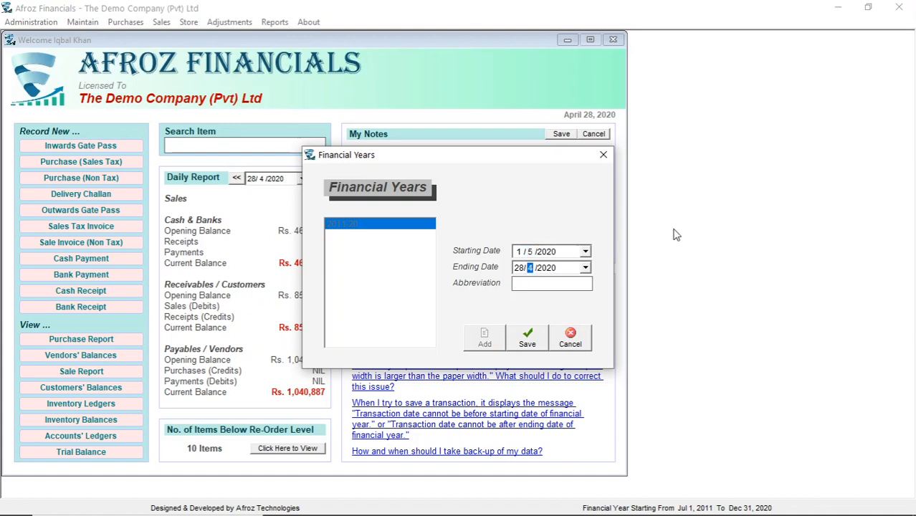
{"action": "key", "text": "Up"}
{"action": "key", "text": "Left"}
{"action": "type", "text": "30"}
{"action": "key", "text": "Right"}
{"action": "key", "text": "Right"}
{"action": "key", "text": "Left"}
{"action": "key", "text": "Left"}
{"action": "left_click", "coordinate": [531, 344]}
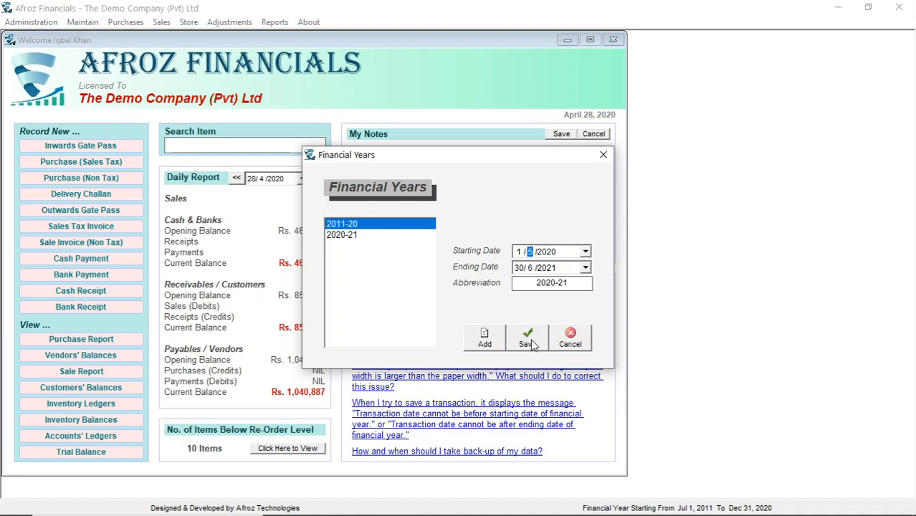
{"action": "left_click", "coordinate": [604, 157]}
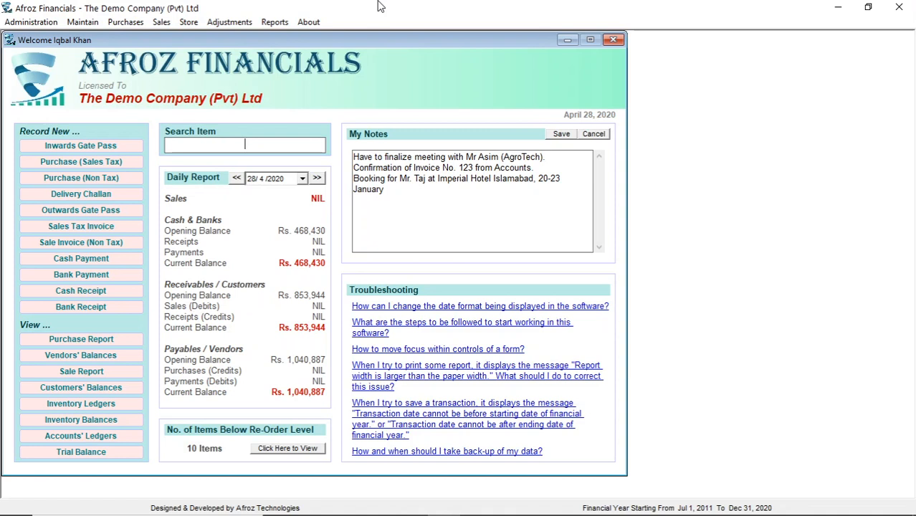
Step: Exit Afroz Financials without saving a backup, relaunch it and log in to financial year 2020-21
{"action": "left_click", "coordinate": [899, 9]}
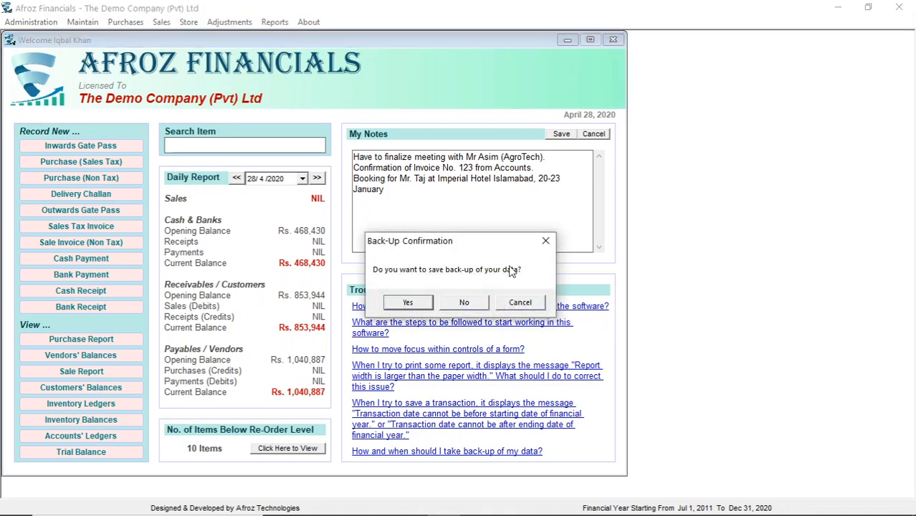
{"action": "left_click", "coordinate": [473, 299]}
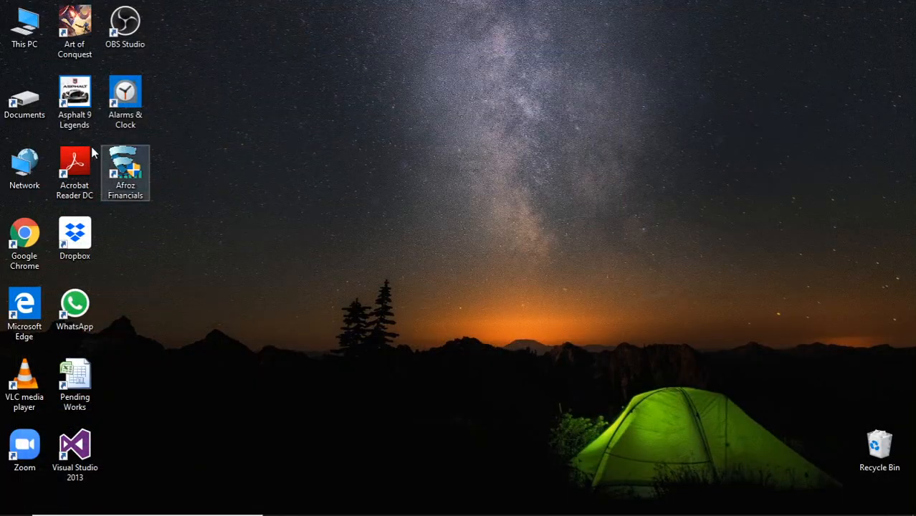
{"action": "double_click", "coordinate": [120, 167]}
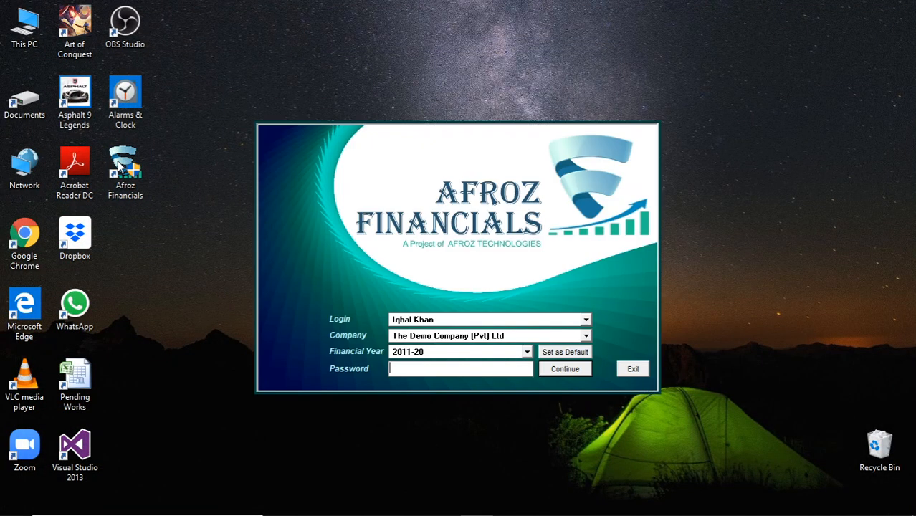
{"action": "left_click", "coordinate": [527, 353]}
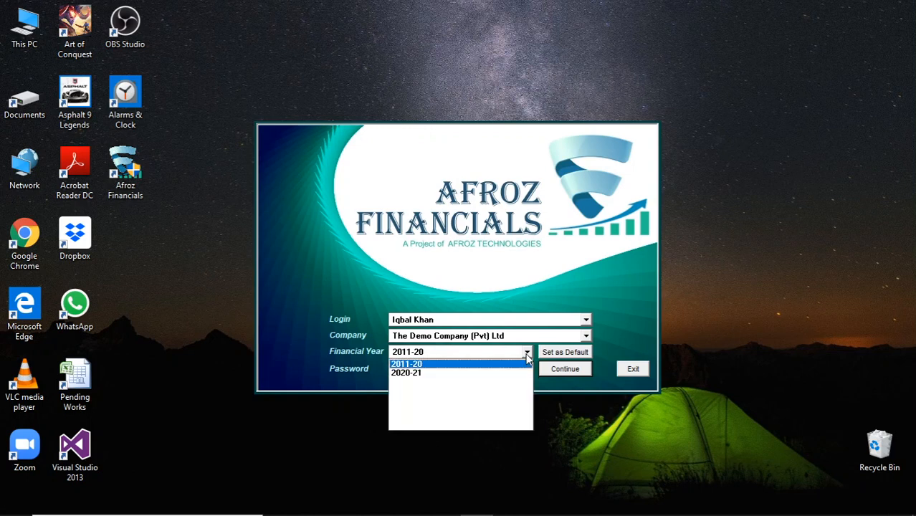
{"action": "left_click", "coordinate": [473, 374]}
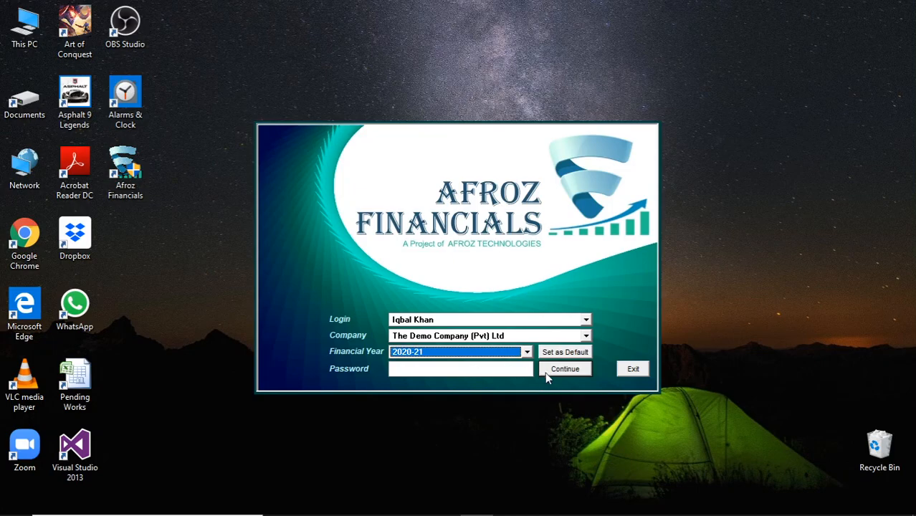
{"action": "left_click", "coordinate": [564, 369]}
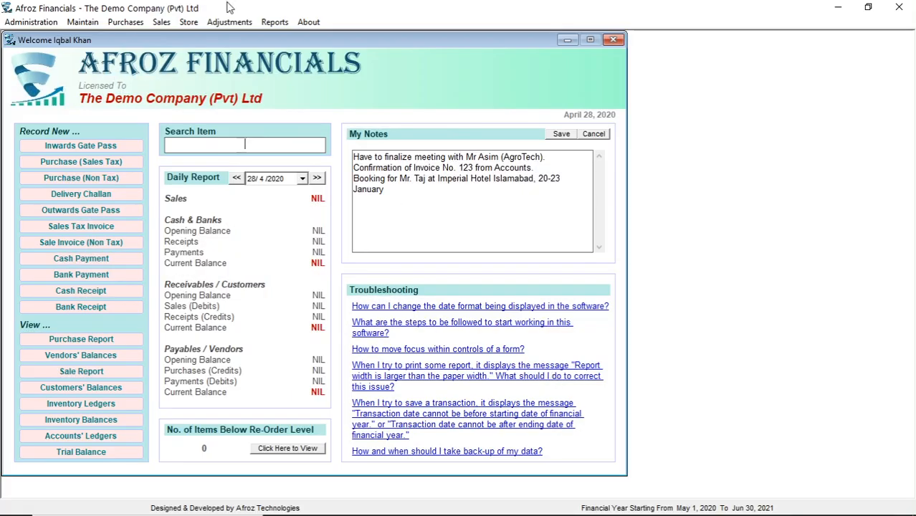
Step: View the Sale Report form for the new financial year and close it
{"action": "left_click", "coordinate": [166, 23]}
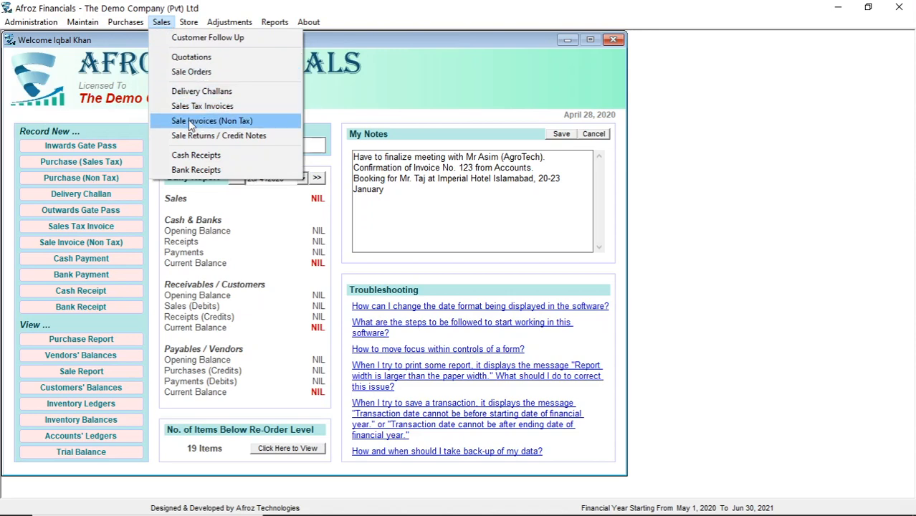
{"action": "mouse_move", "coordinate": [274, 22]}
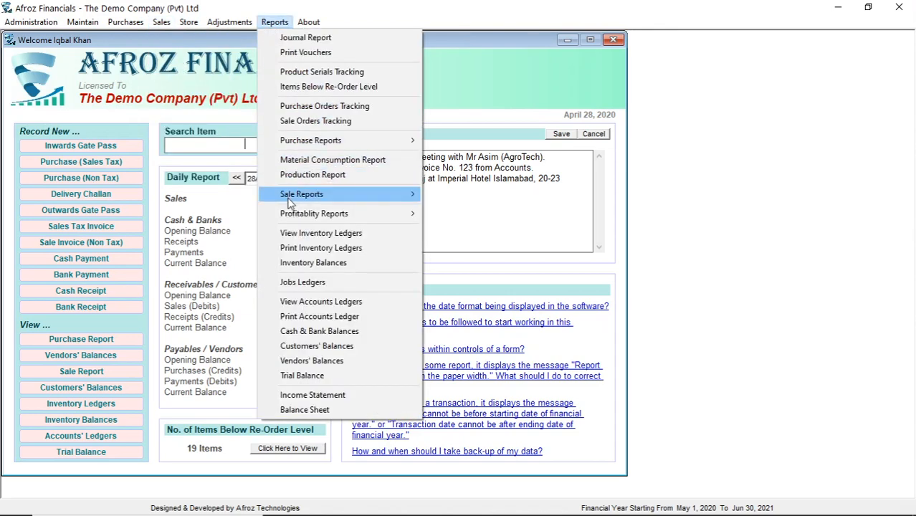
{"action": "mouse_move", "coordinate": [290, 194]}
{"action": "left_click", "coordinate": [455, 197]}
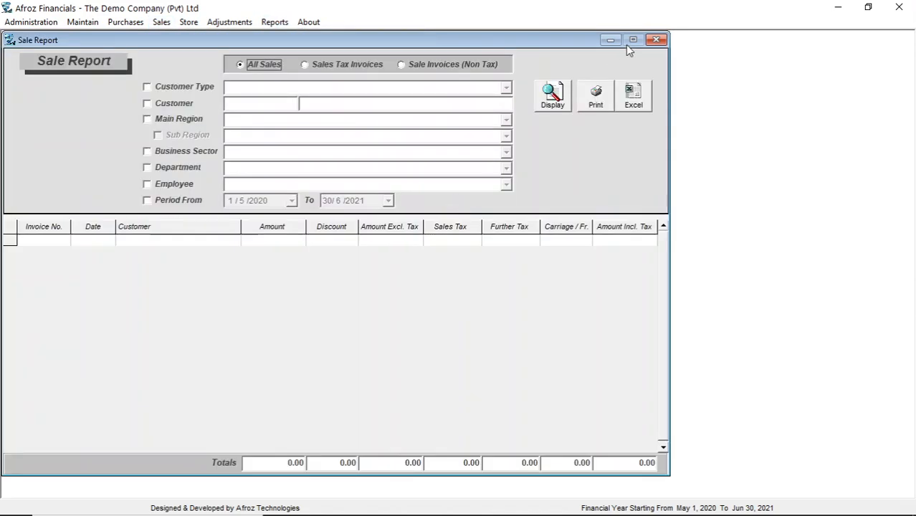
{"action": "left_click", "coordinate": [655, 41]}
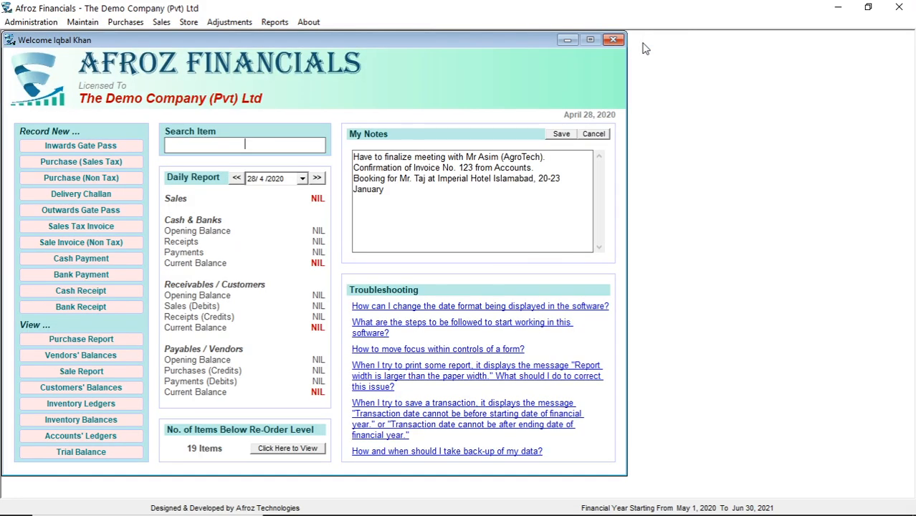
Step: View the Chart of Accounts for the new financial year and close it
{"action": "left_click", "coordinate": [96, 25]}
{"action": "left_click", "coordinate": [98, 37]}
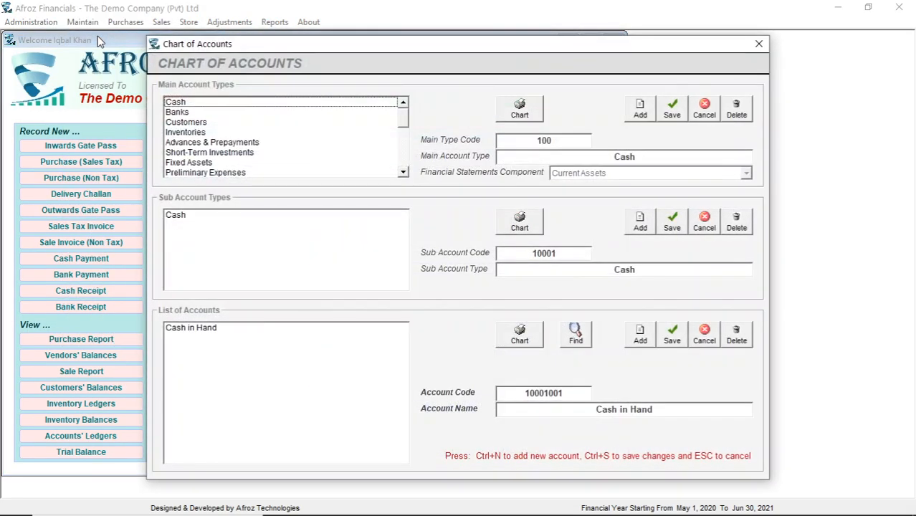
{"action": "left_click", "coordinate": [758, 47]}
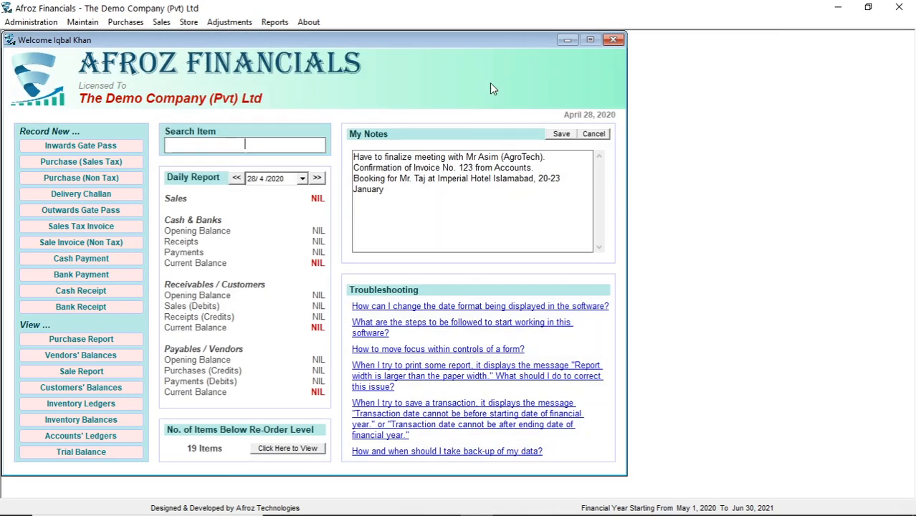
Step: Import the accounts opening balances from financial year 2011-20 and confirm the import
{"action": "left_click", "coordinate": [95, 24]}
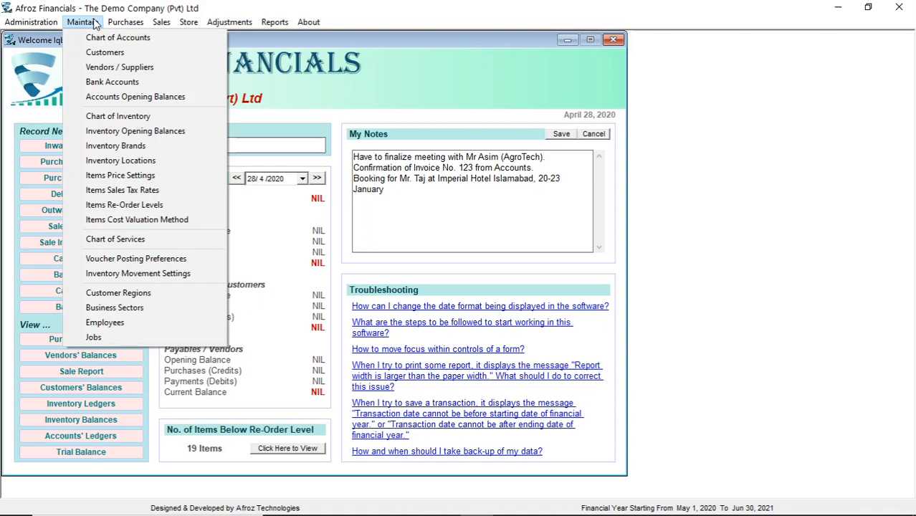
{"action": "left_click", "coordinate": [114, 96]}
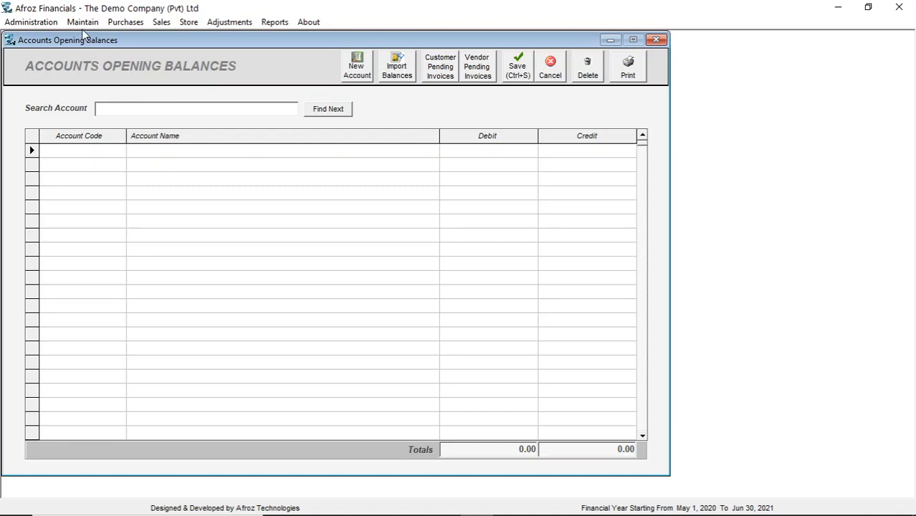
{"action": "left_click", "coordinate": [83, 22]}
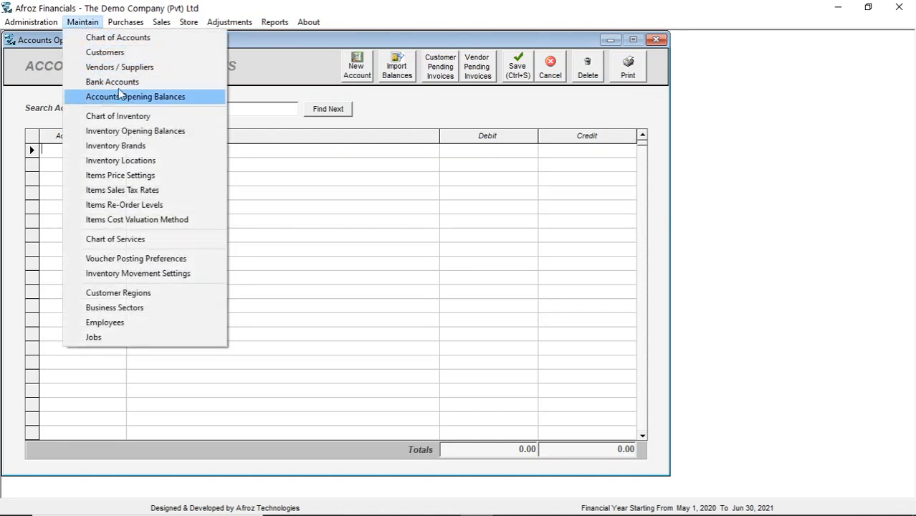
{"action": "left_click", "coordinate": [249, 62]}
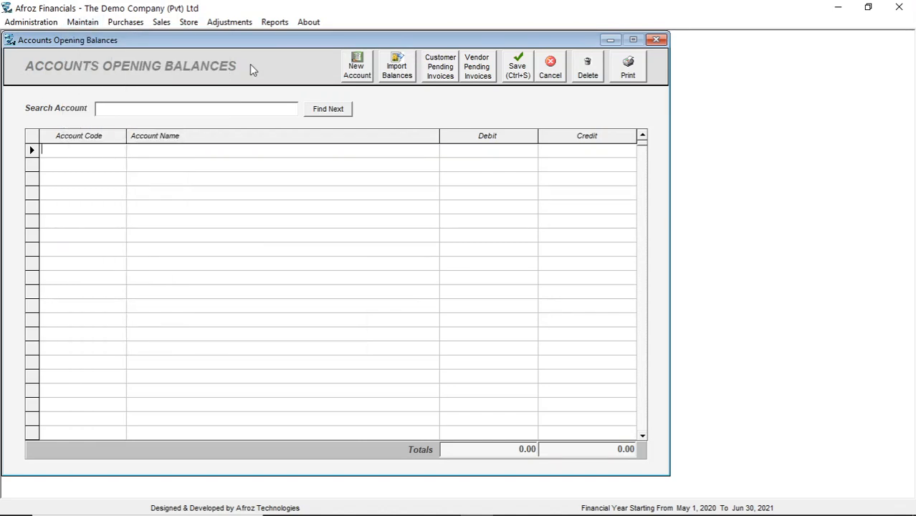
{"action": "left_click", "coordinate": [398, 77]}
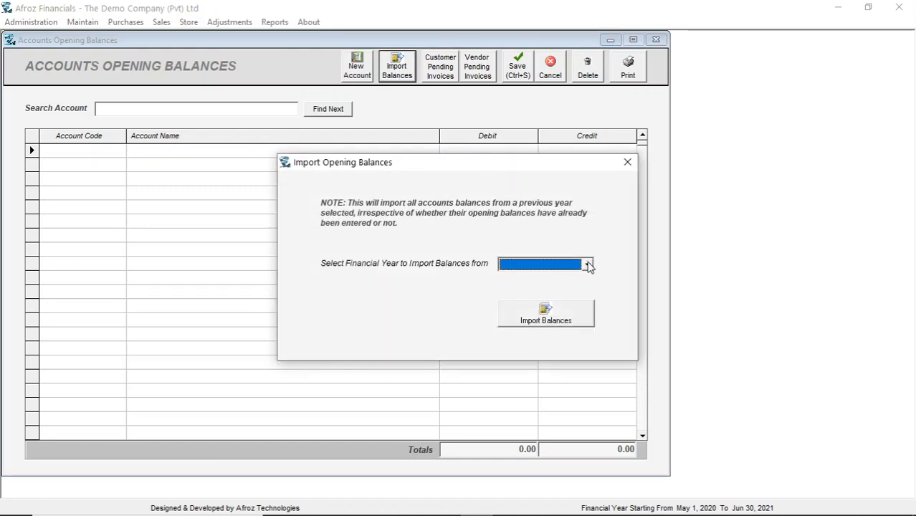
{"action": "left_click", "coordinate": [587, 264]}
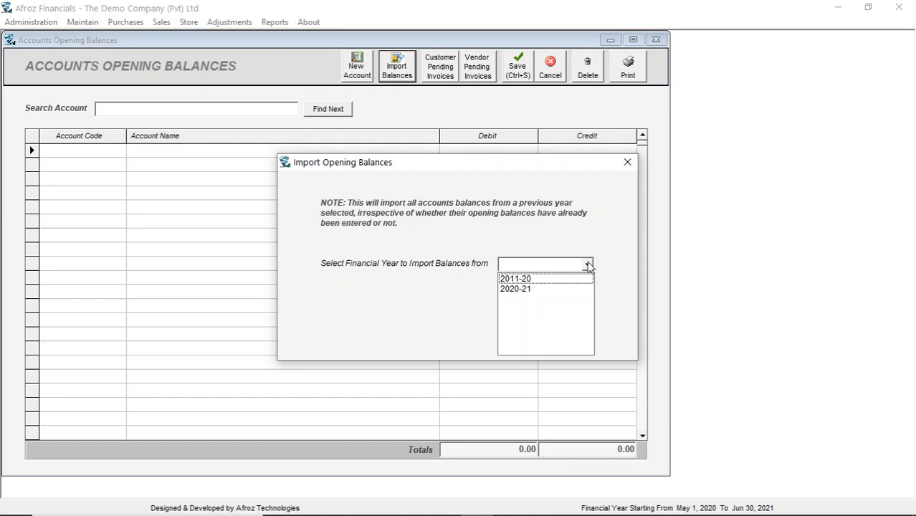
{"action": "left_click", "coordinate": [550, 282]}
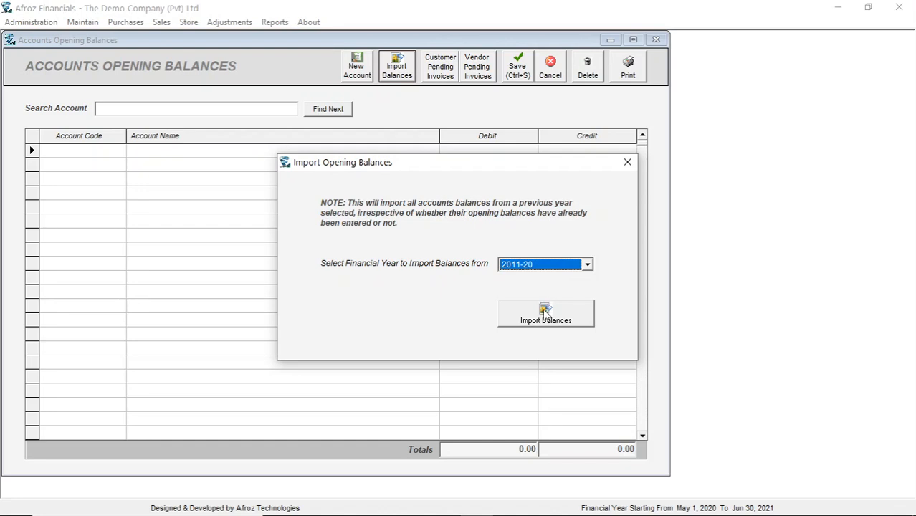
{"action": "left_click", "coordinate": [544, 310]}
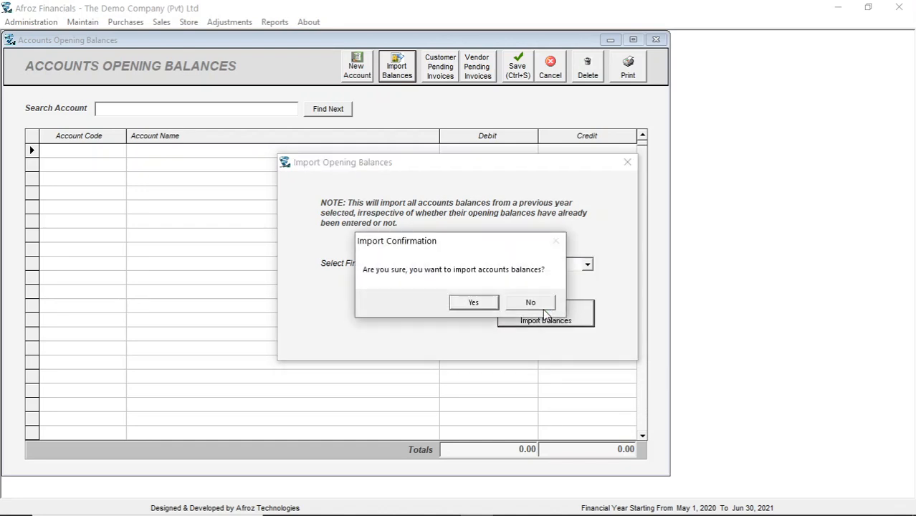
{"action": "left_click", "coordinate": [474, 303]}
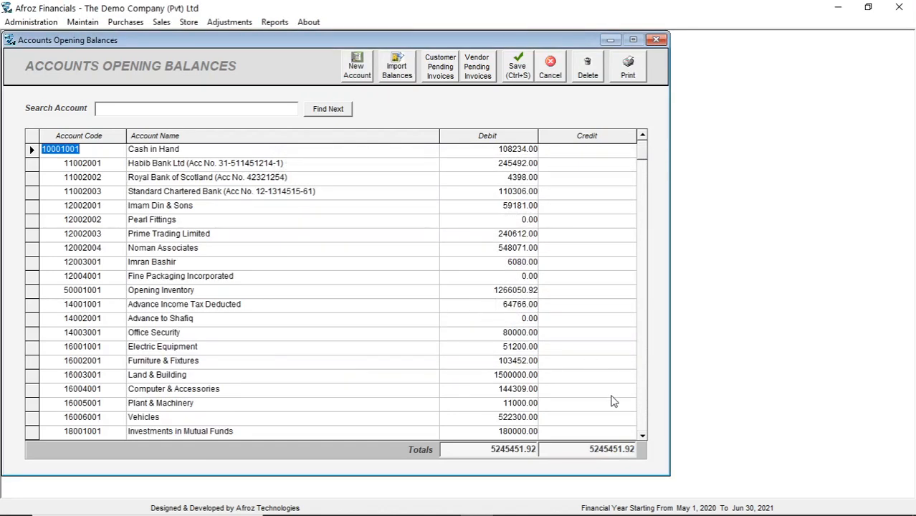
Step: Review the imported accounts opening balances, save them and close the form
{"action": "scroll", "coordinate": [642, 420], "scroll_direction": "down", "scroll_amount": 5}
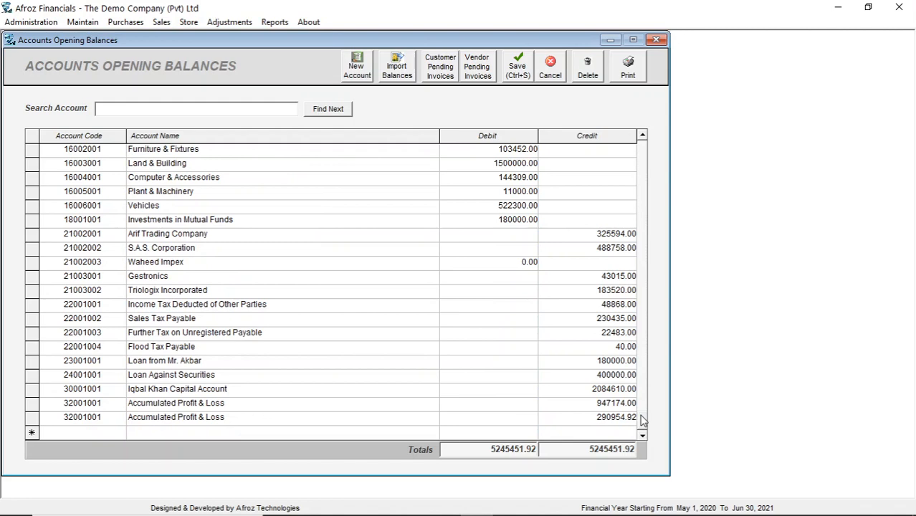
{"action": "left_click", "coordinate": [516, 65]}
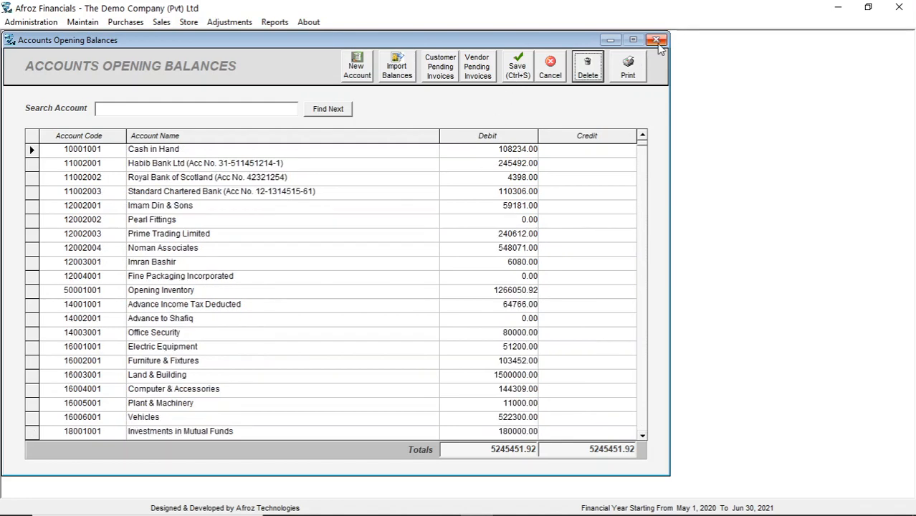
{"action": "left_click", "coordinate": [656, 41]}
Step: Import the inventory opening balances from financial year 2011-20 and confirm the import
{"action": "left_click", "coordinate": [83, 23]}
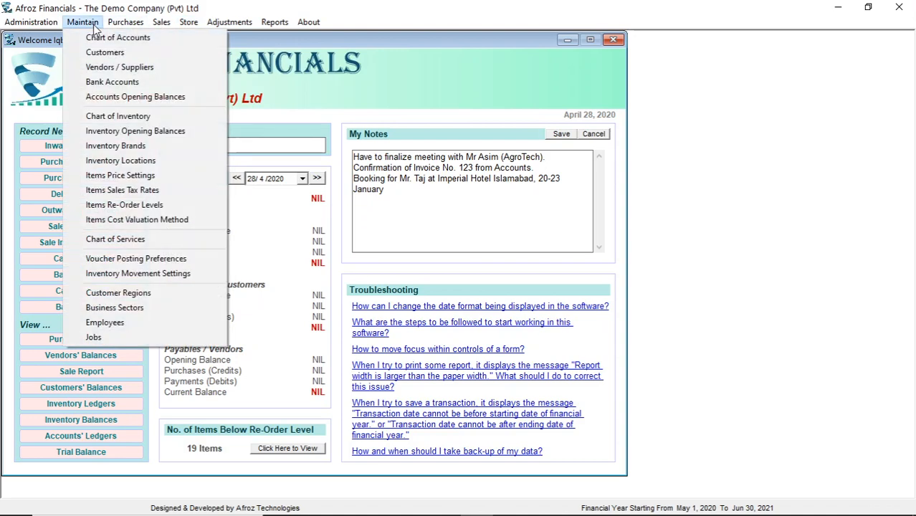
{"action": "left_click", "coordinate": [124, 136]}
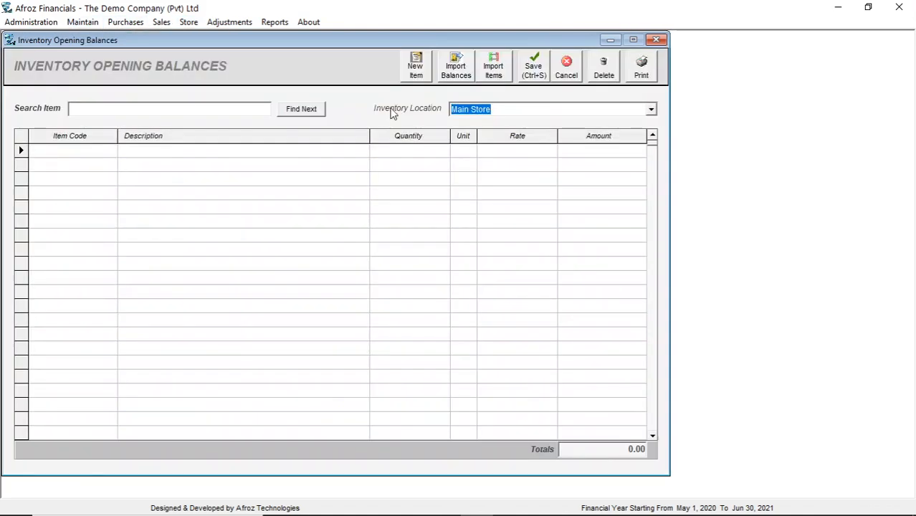
{"action": "left_click", "coordinate": [454, 70]}
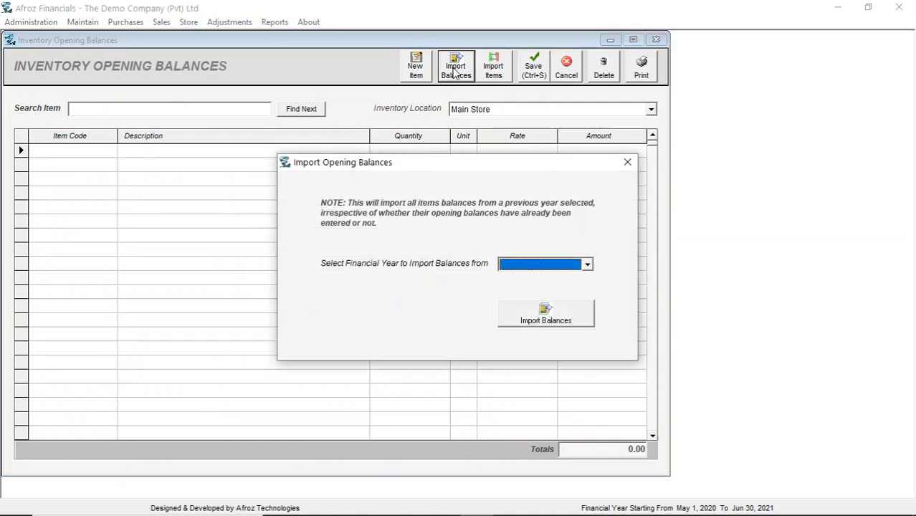
{"action": "left_click", "coordinate": [546, 265]}
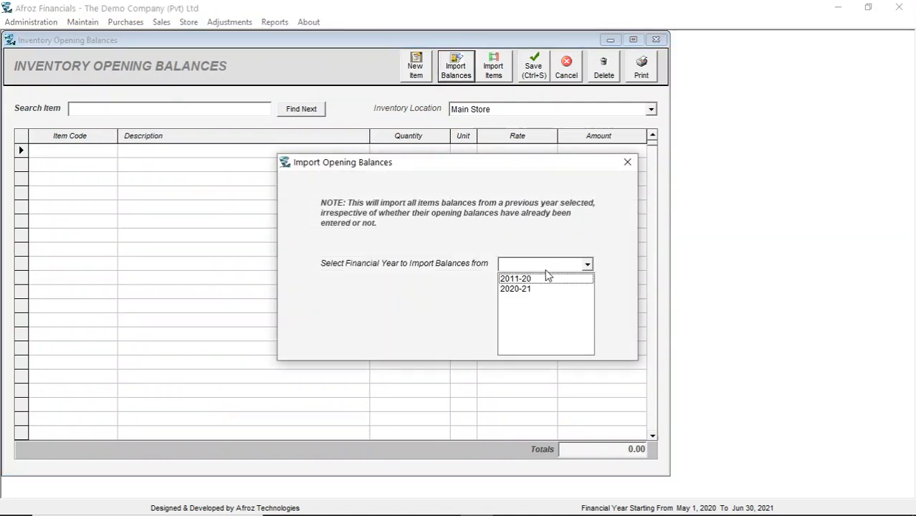
{"action": "left_click", "coordinate": [548, 279]}
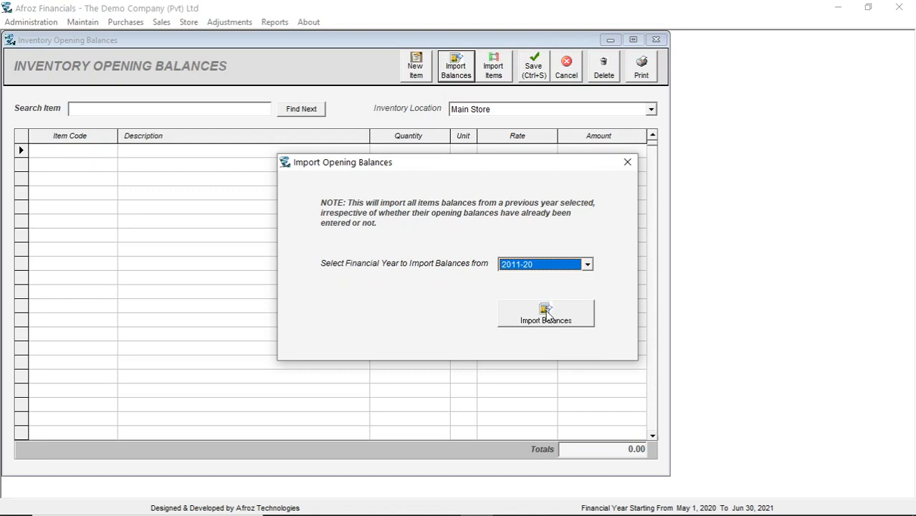
{"action": "left_click", "coordinate": [546, 313]}
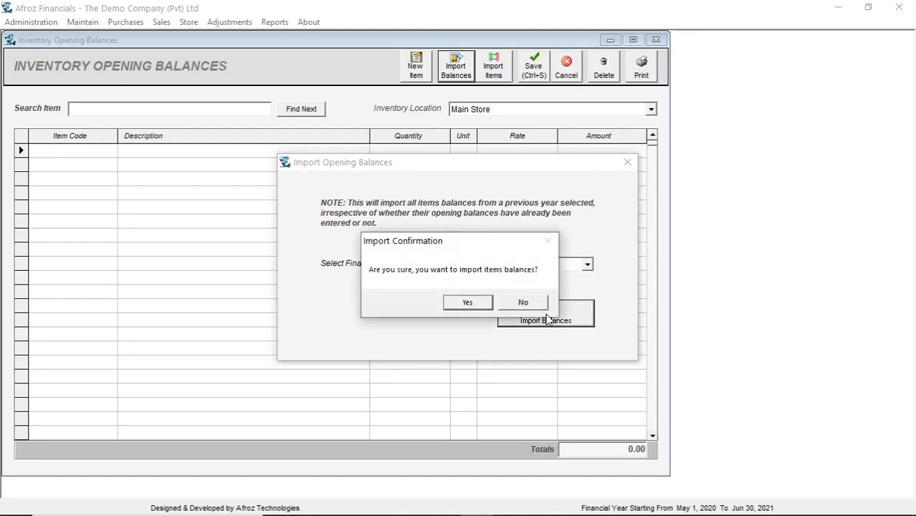
{"action": "left_click", "coordinate": [467, 302]}
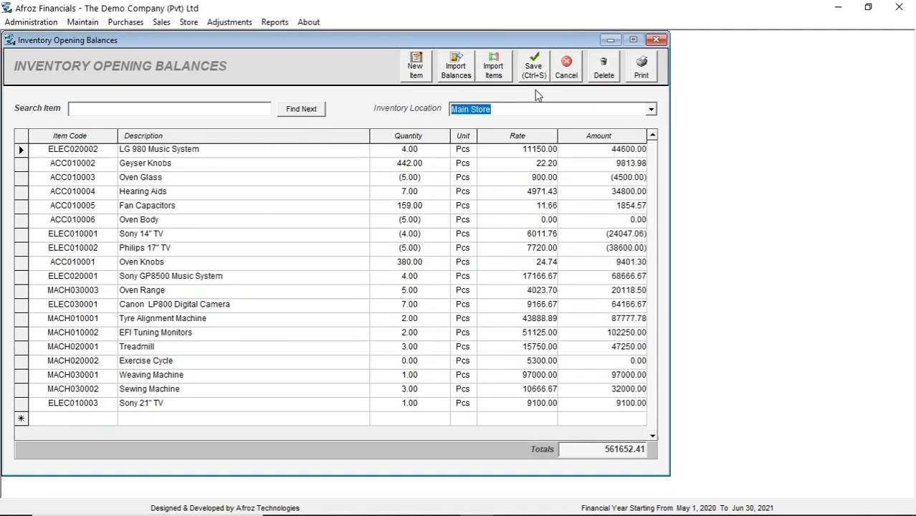
Step: Save the imported inventory opening balances, then review them for the Main Store and Godown locations and close the form
{"action": "left_click", "coordinate": [529, 66]}
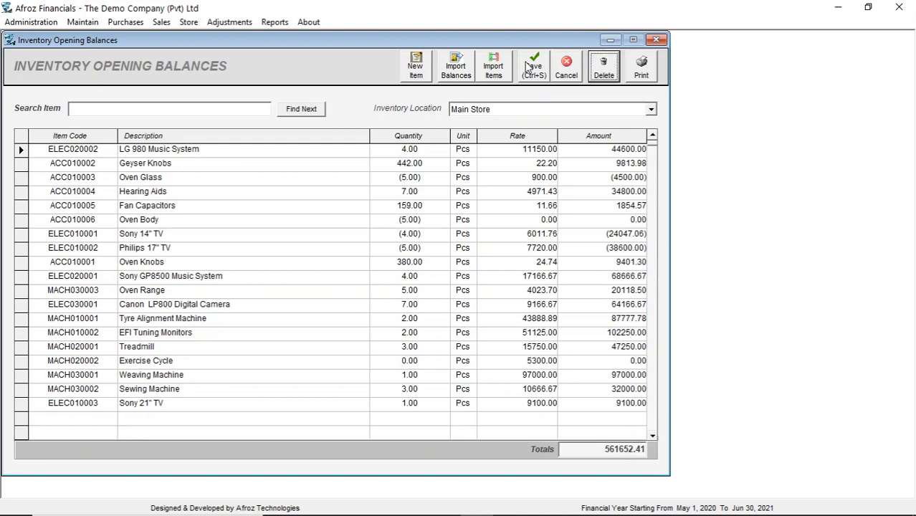
{"action": "left_click", "coordinate": [640, 107]}
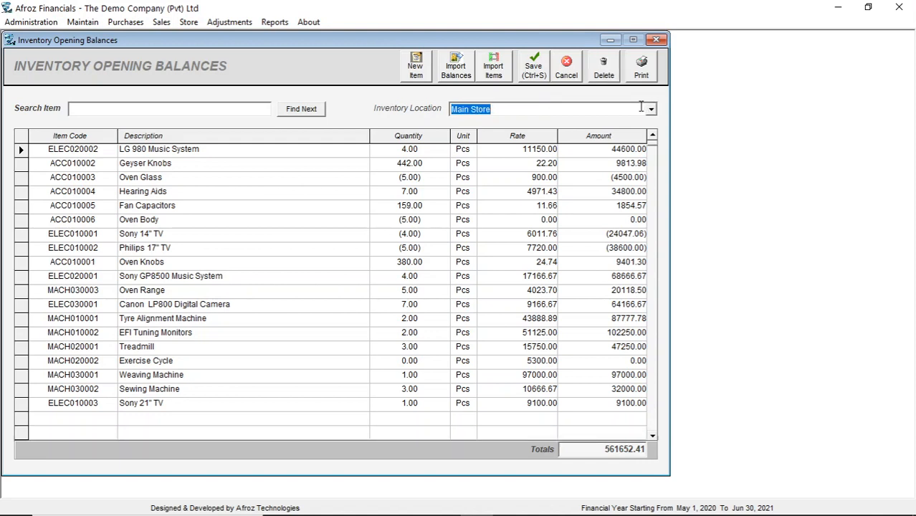
{"action": "key", "text": "Down"}
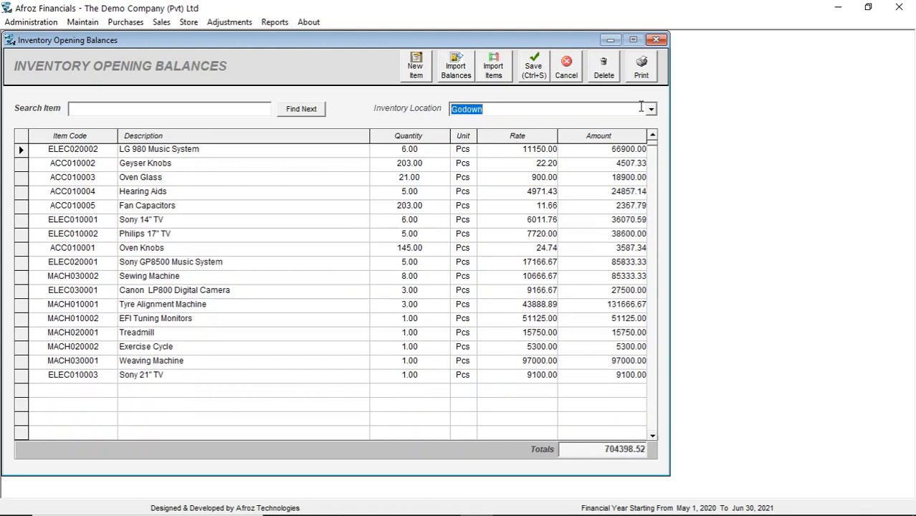
{"action": "key", "text": "Up"}
{"action": "key", "text": "Down"}
{"action": "left_click", "coordinate": [655, 41]}
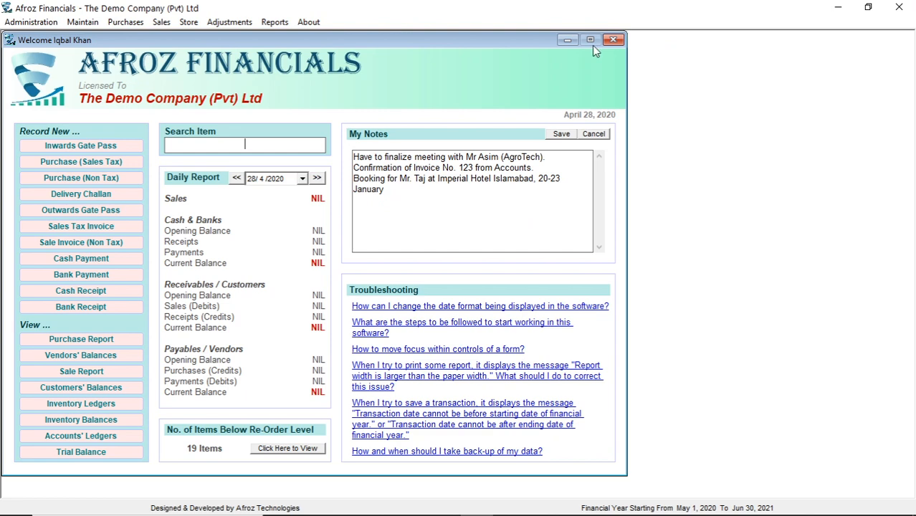
Step: Display the Inventory Balances report for all inventory items from 1/5/2020 to 30/6/2021 and close it
{"action": "left_click", "coordinate": [279, 25]}
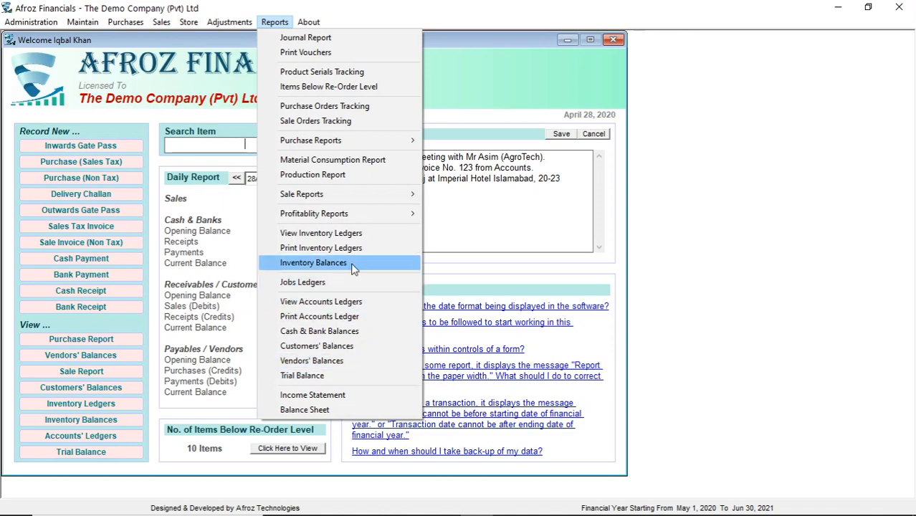
{"action": "left_click", "coordinate": [314, 263]}
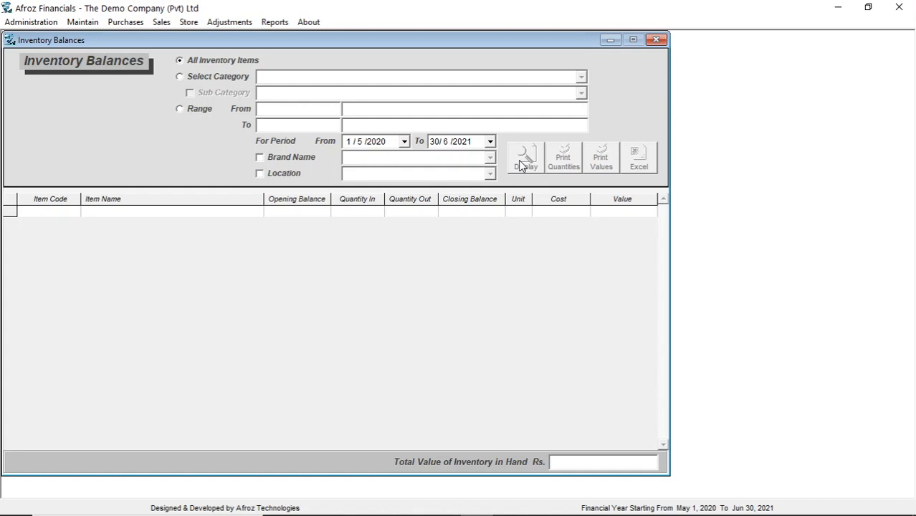
{"action": "left_click", "coordinate": [521, 162]}
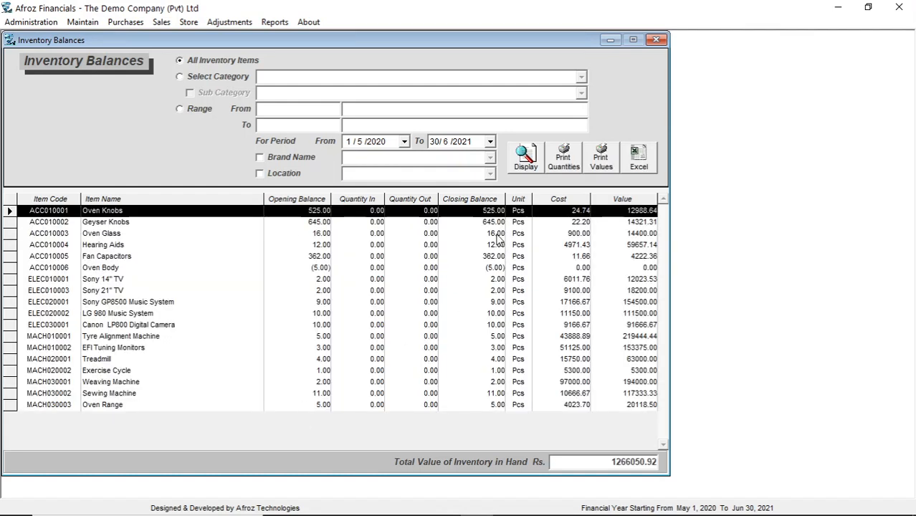
{"action": "left_click", "coordinate": [656, 40]}
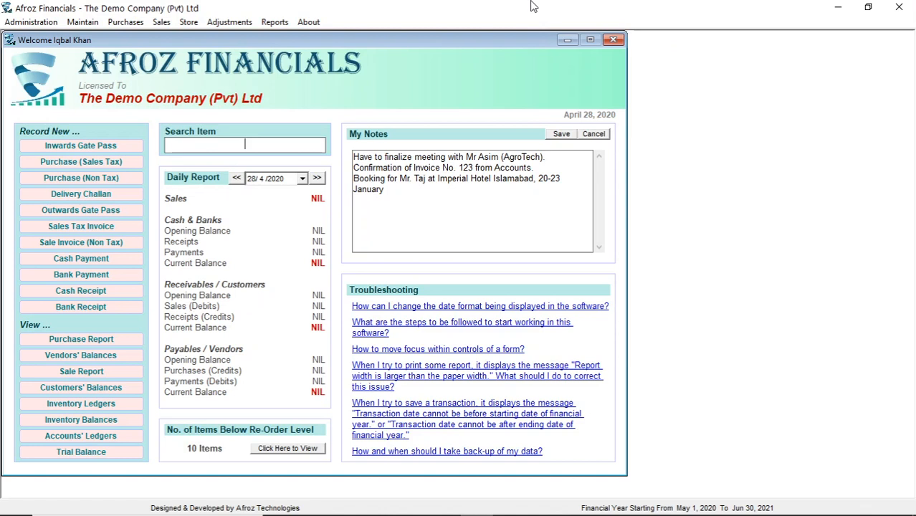
Step: View the 2011-20 entry in the Financial Years list and close the form
{"action": "left_click", "coordinate": [32, 24]}
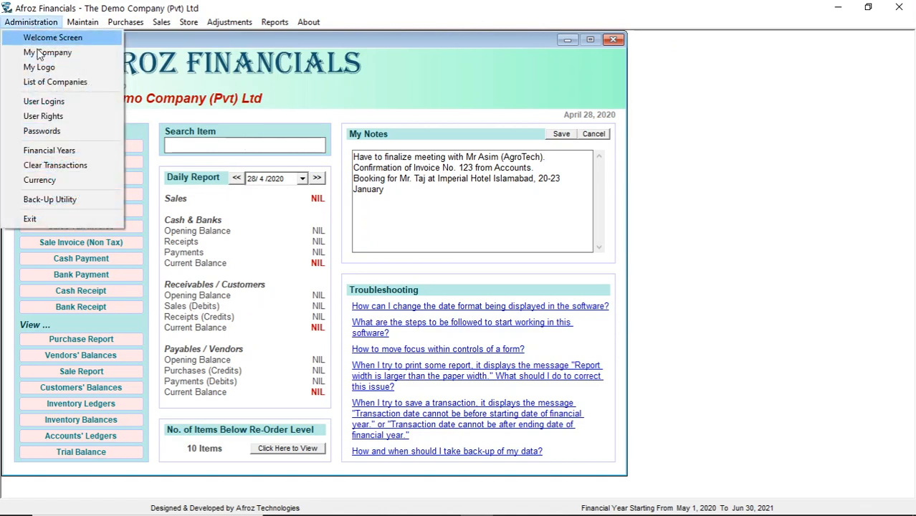
{"action": "left_click", "coordinate": [63, 147]}
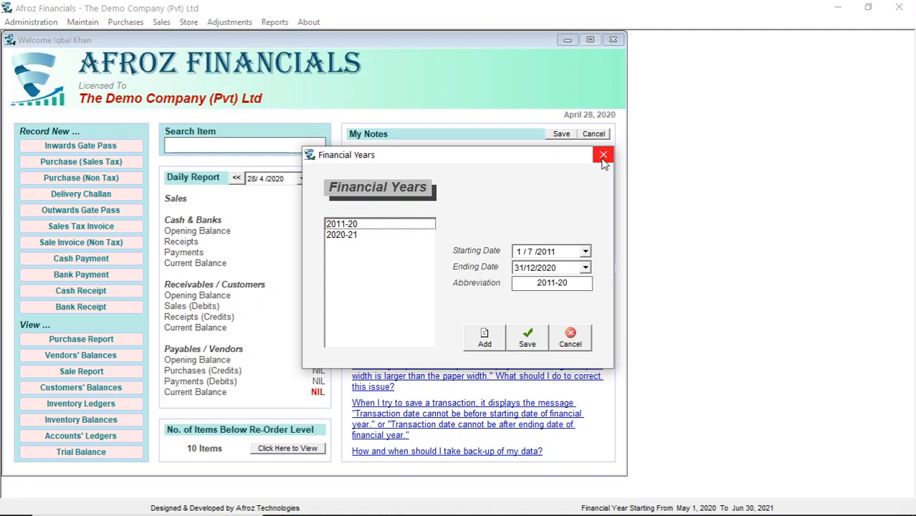
{"action": "left_click", "coordinate": [370, 226]}
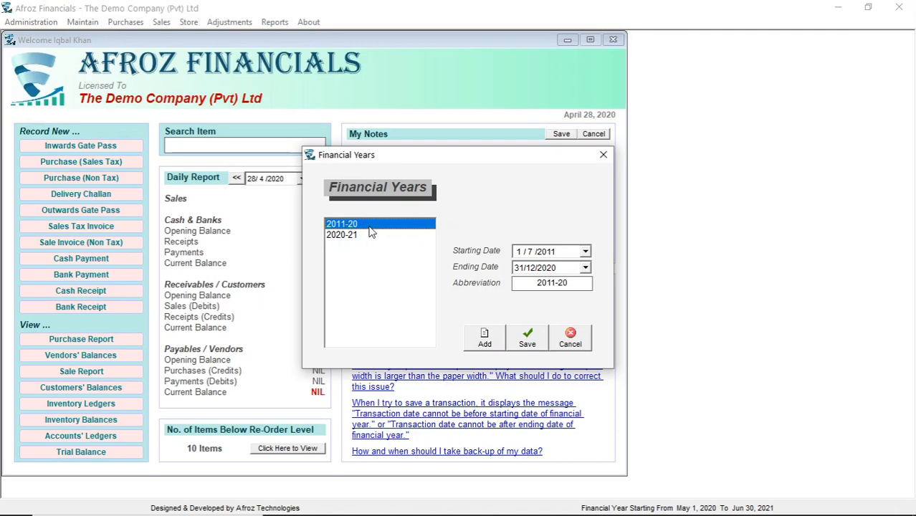
{"action": "left_click", "coordinate": [603, 155]}
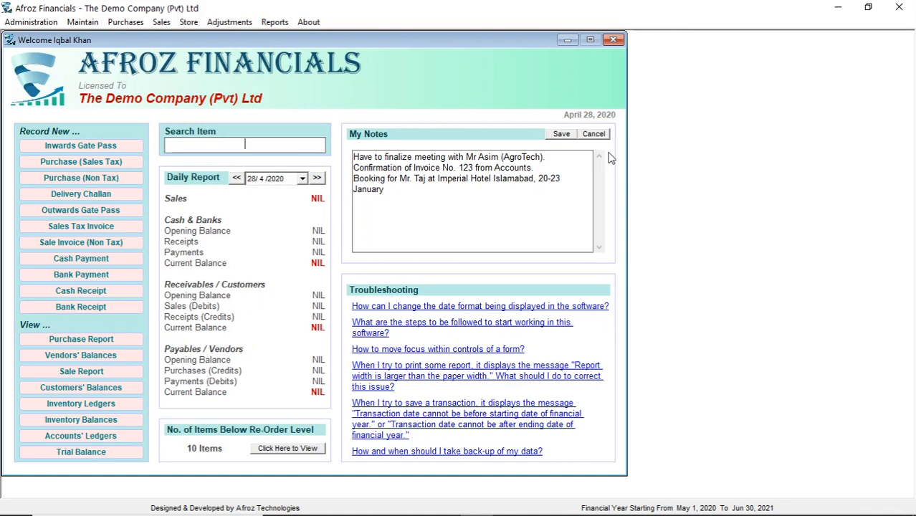
Step: Reopen the Financial Years form to check the starting and ending dates of 2011-20, and close it
{"action": "left_click", "coordinate": [29, 22]}
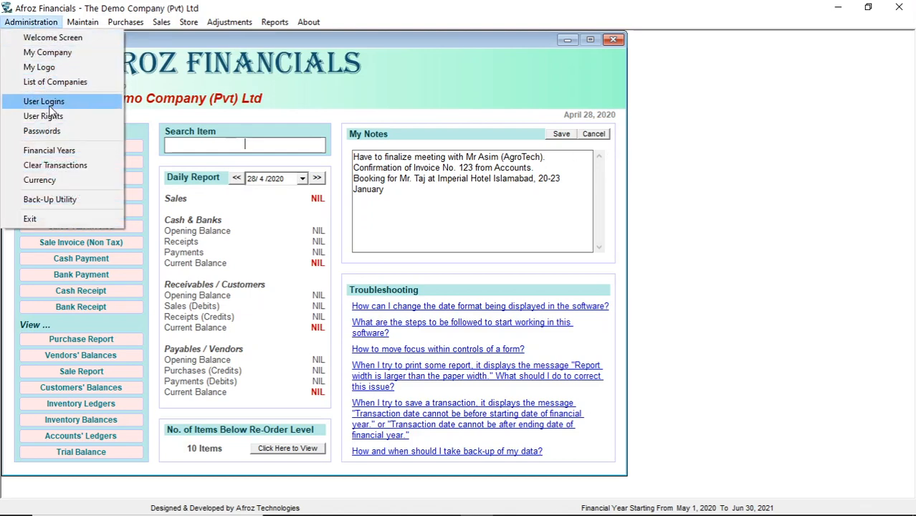
{"action": "left_click", "coordinate": [49, 151]}
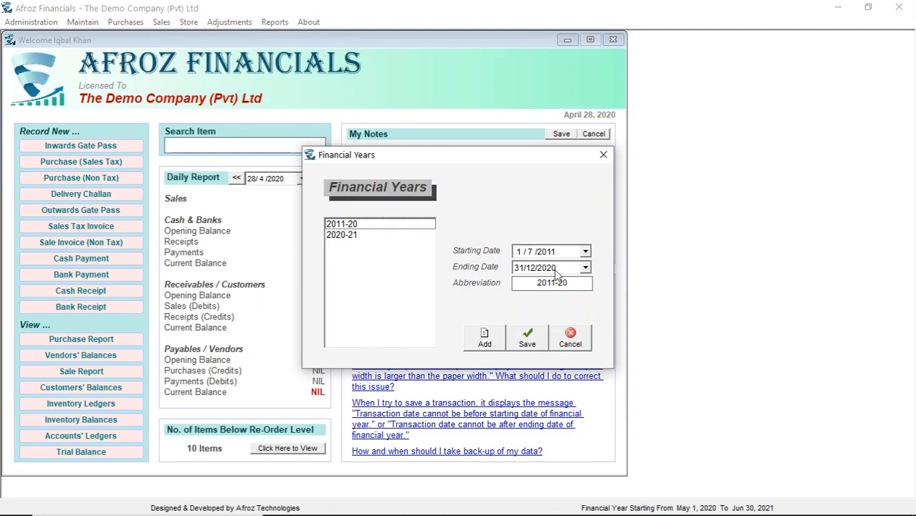
{"action": "left_click", "coordinate": [602, 154]}
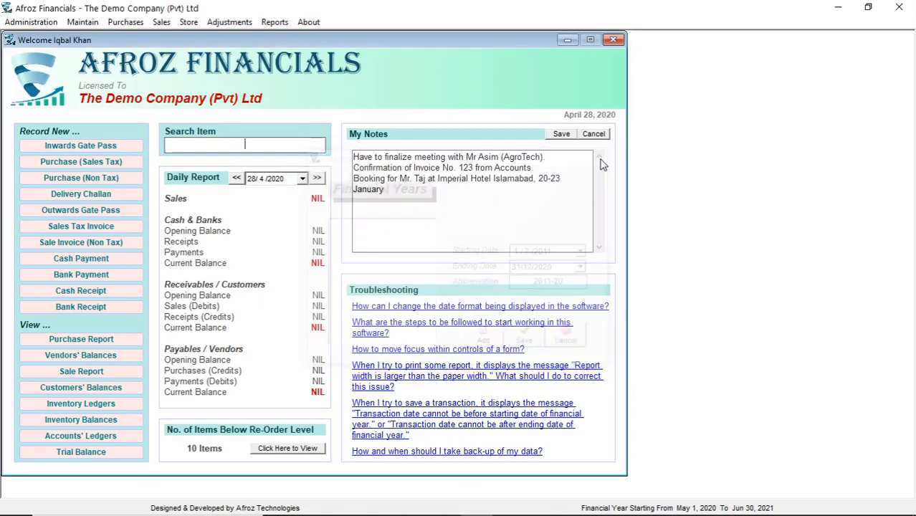